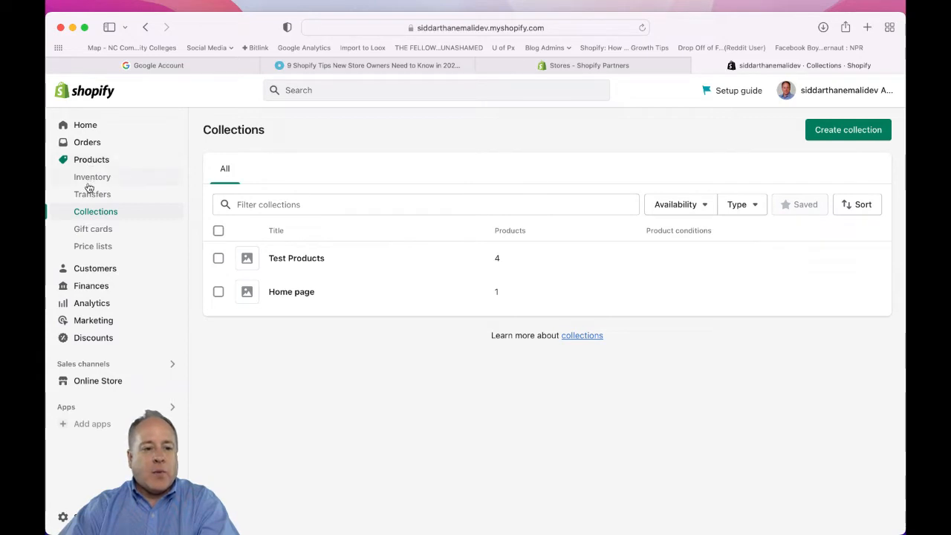
Open the Test Products collection from the store's product collections and go to its product list.
{"action": "left_click", "coordinate": [83, 160]}
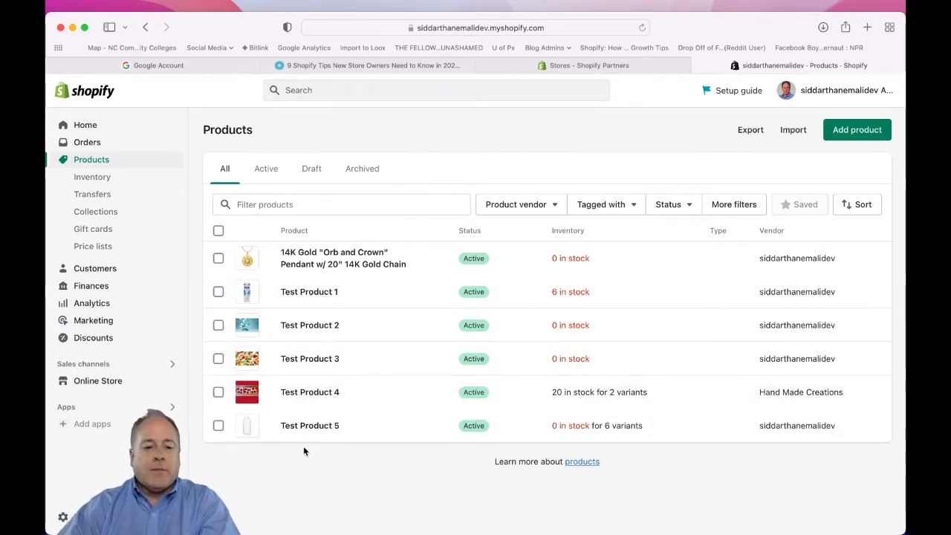
{"action": "left_click", "coordinate": [94, 212]}
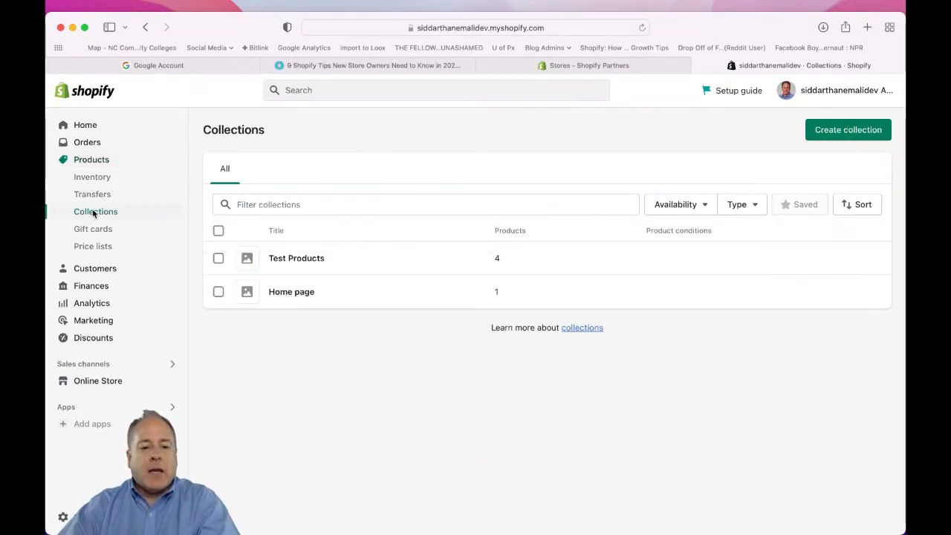
{"action": "left_click", "coordinate": [296, 260]}
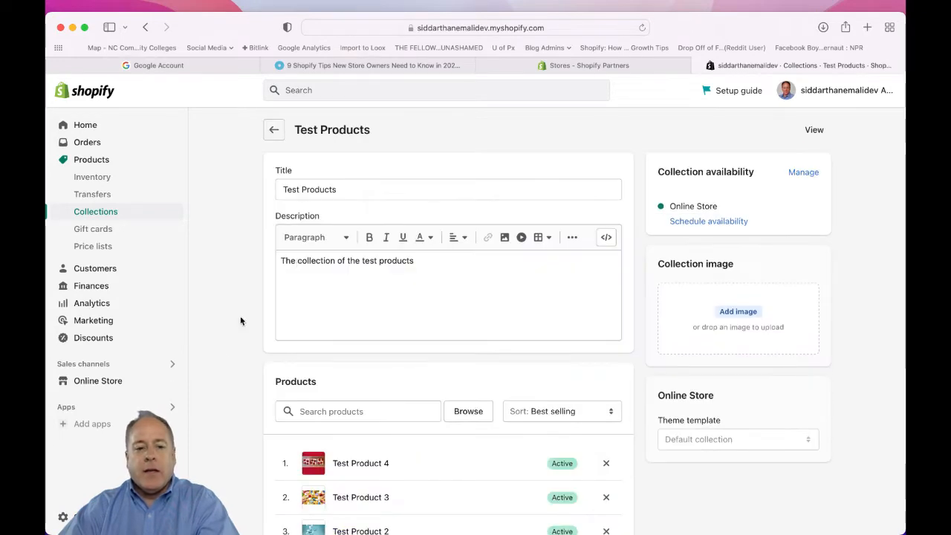
{"action": "scroll", "coordinate": [221, 355], "scroll_direction": "down", "scroll_amount": 3}
{"action": "scroll", "coordinate": [221, 358], "scroll_direction": "down", "scroll_amount": 1}
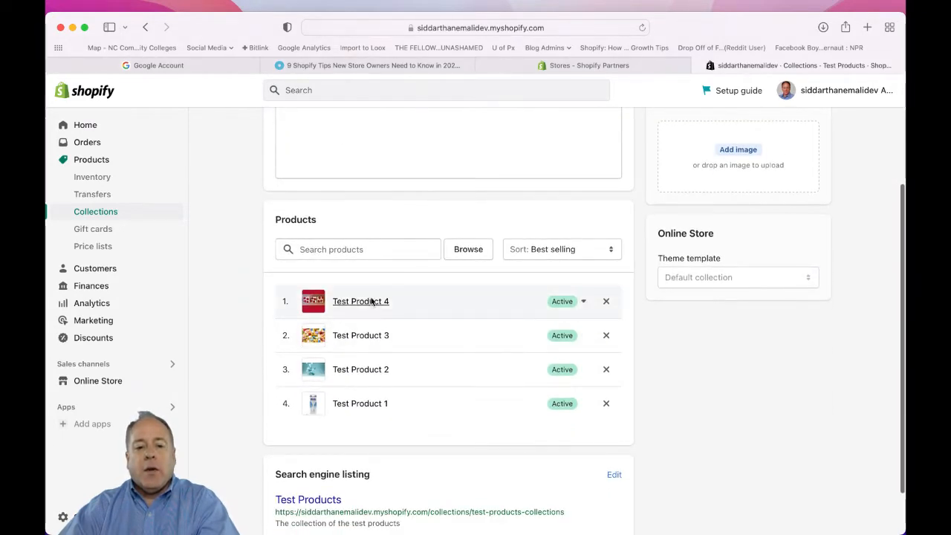
Search the store's products for "test" and add Test Product 5 to the Test Products collection.
{"action": "left_click", "coordinate": [314, 250]}
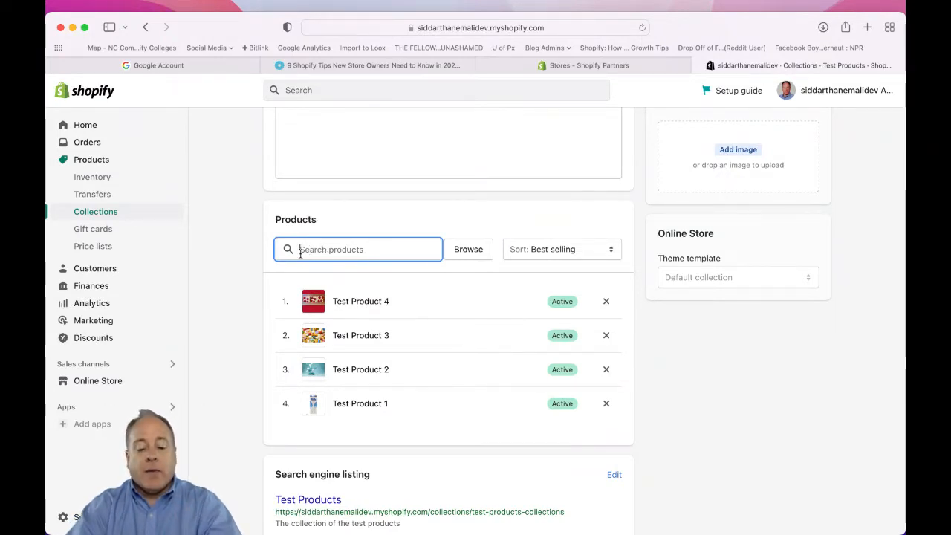
{"action": "type", "text": "es"}
{"action": "key", "text": "BackSpace"}
{"action": "key", "text": "BackSpace"}
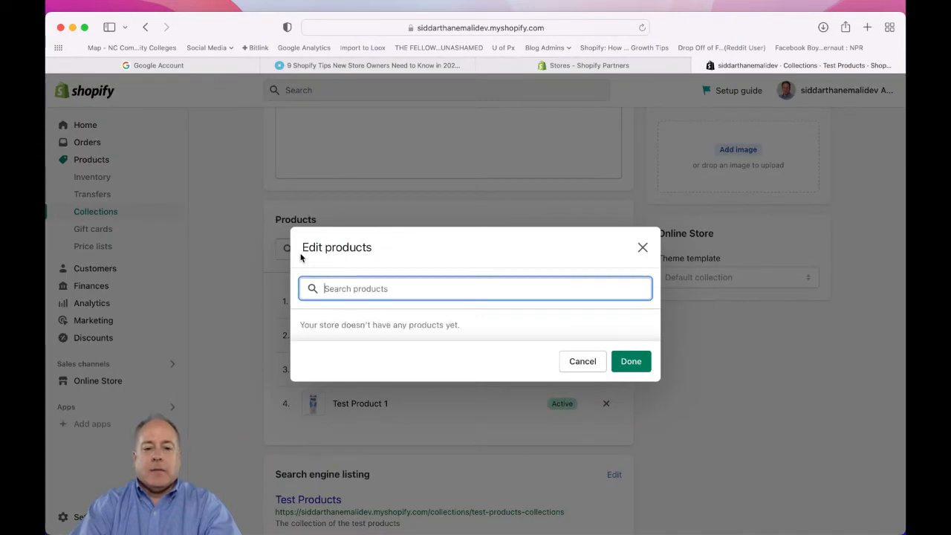
{"action": "type", "text": "test"}
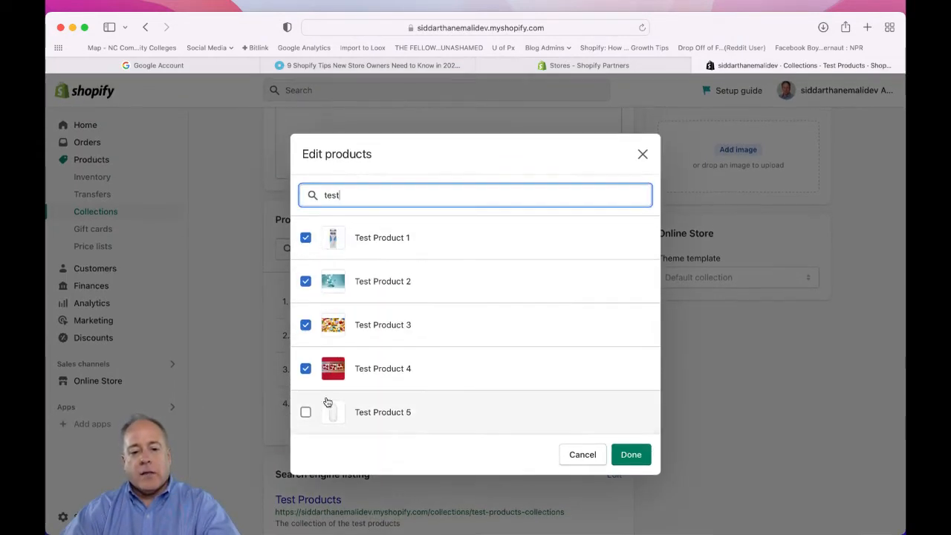
{"action": "left_click", "coordinate": [305, 413]}
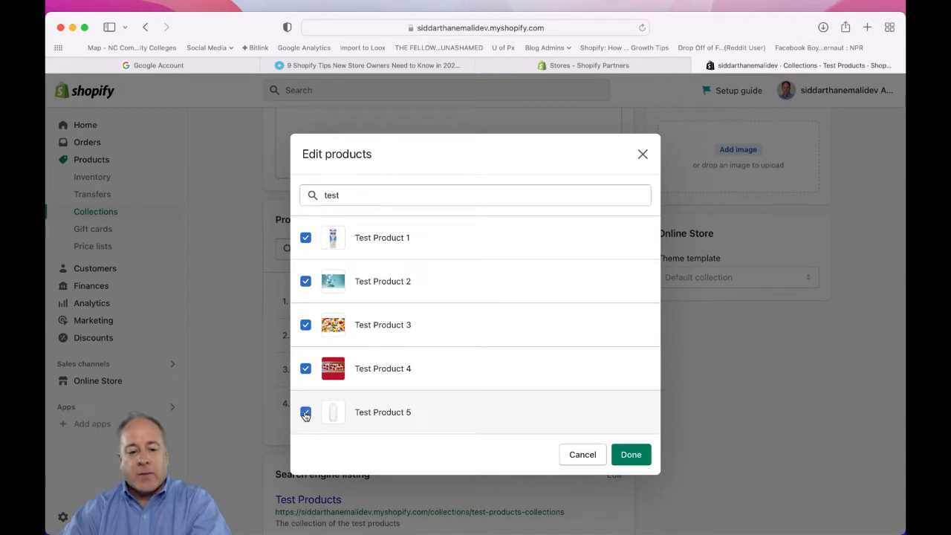
{"action": "left_click", "coordinate": [630, 454]}
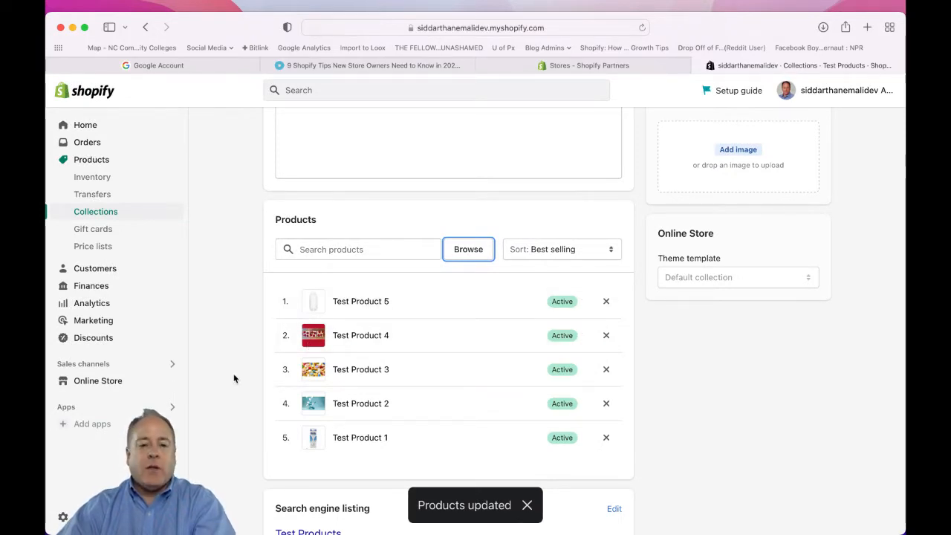
Return to the collections list and start a new collection titled "Automatic Test Collection".
{"action": "scroll", "coordinate": [233, 379], "scroll_direction": "up", "scroll_amount": 1}
{"action": "scroll", "coordinate": [233, 378], "scroll_direction": "up", "scroll_amount": 5}
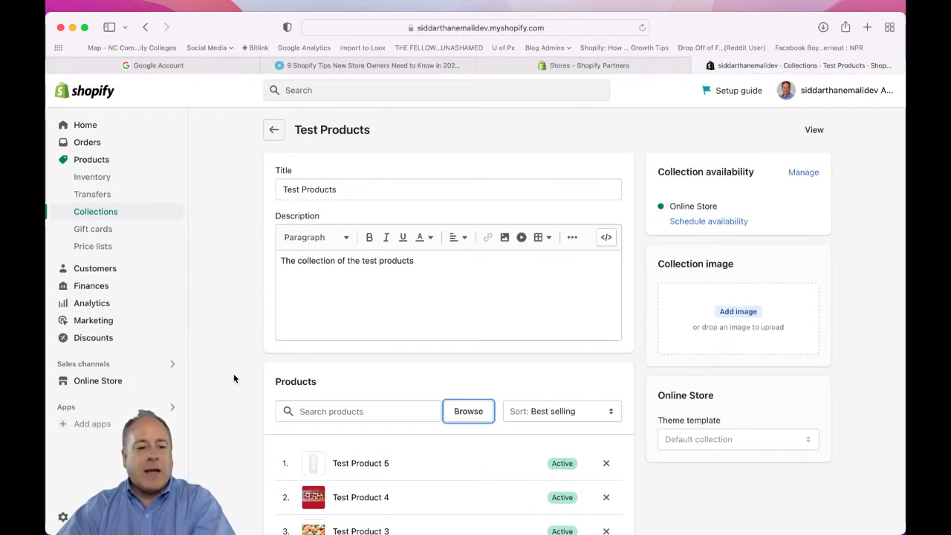
{"action": "left_click", "coordinate": [274, 132]}
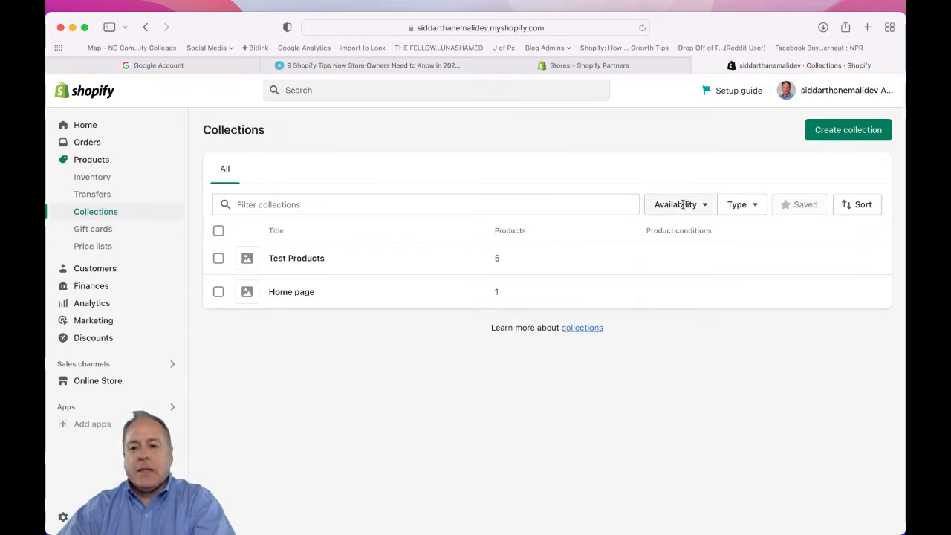
{"action": "left_click", "coordinate": [860, 134]}
{"action": "left_click", "coordinate": [329, 192]}
{"action": "type", "text": "Aut"}
{"action": "type", "text": "mi"}
{"action": "type", "text": "omatic"}
{"action": "type", "text": " Test Collection"}
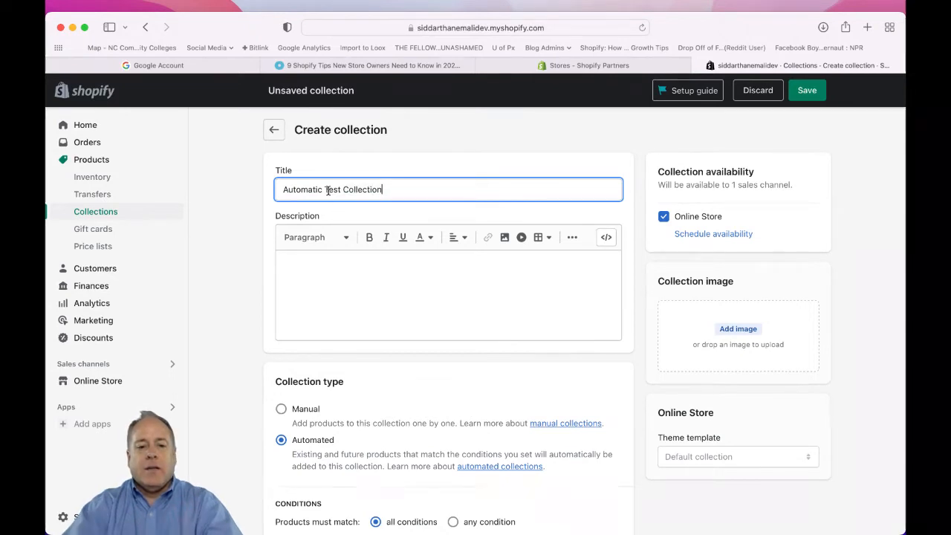
{"action": "left_click", "coordinate": [341, 256]}
Set the automated collection's condition to product title contains "Test", save the collection, and review its matching products.
{"action": "scroll", "coordinate": [346, 253], "scroll_direction": "down", "scroll_amount": 3}
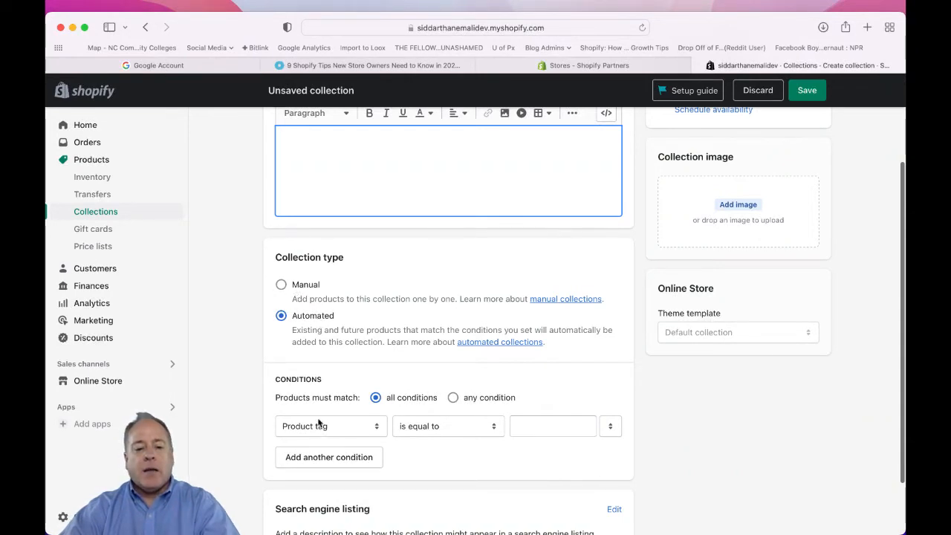
{"action": "scroll", "coordinate": [318, 423], "scroll_direction": "down", "scroll_amount": 2}
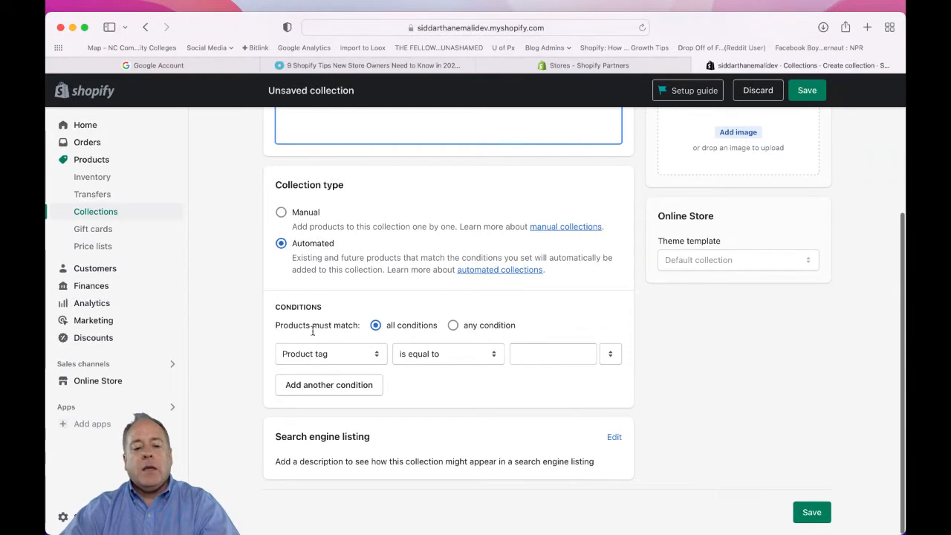
{"action": "left_click", "coordinate": [346, 353]}
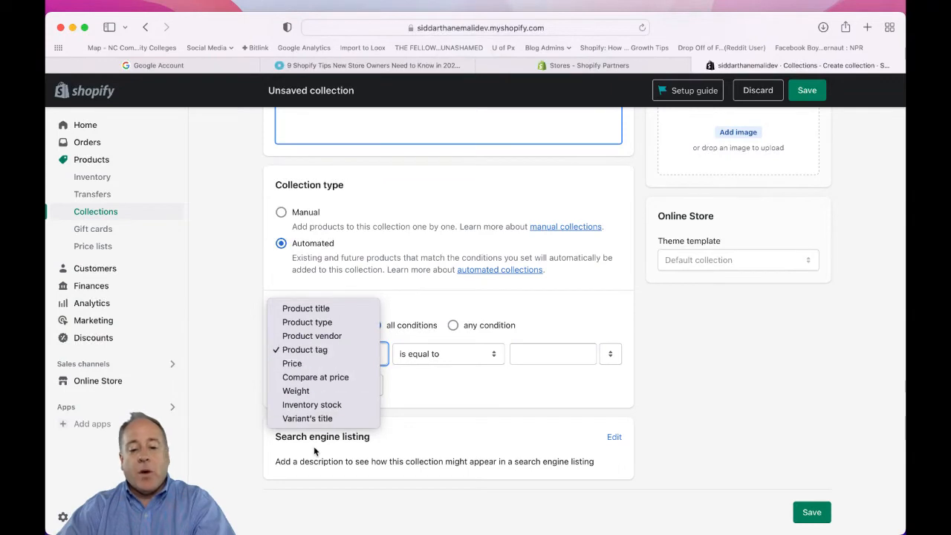
{"action": "left_click", "coordinate": [301, 309]}
{"action": "left_click", "coordinate": [550, 360]}
{"action": "type", "text": "Test"}
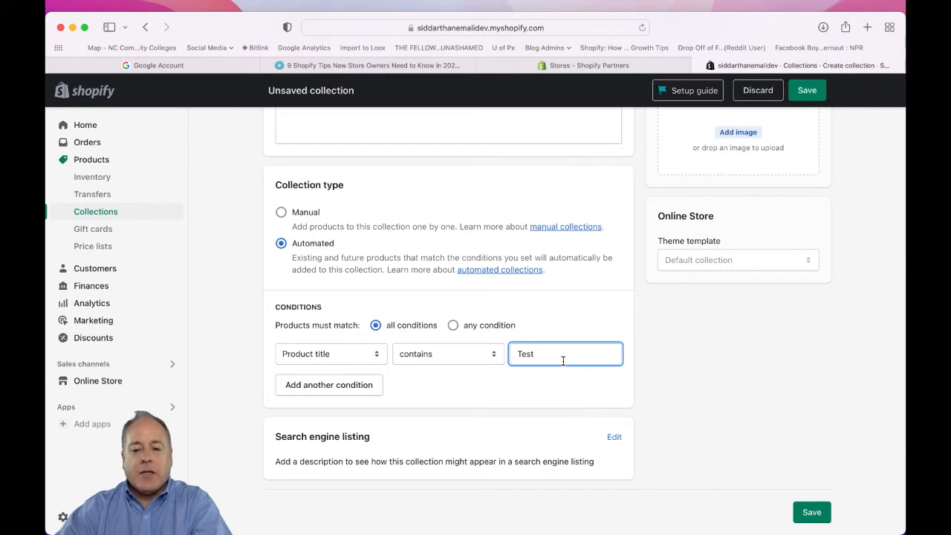
{"action": "left_click", "coordinate": [811, 511]}
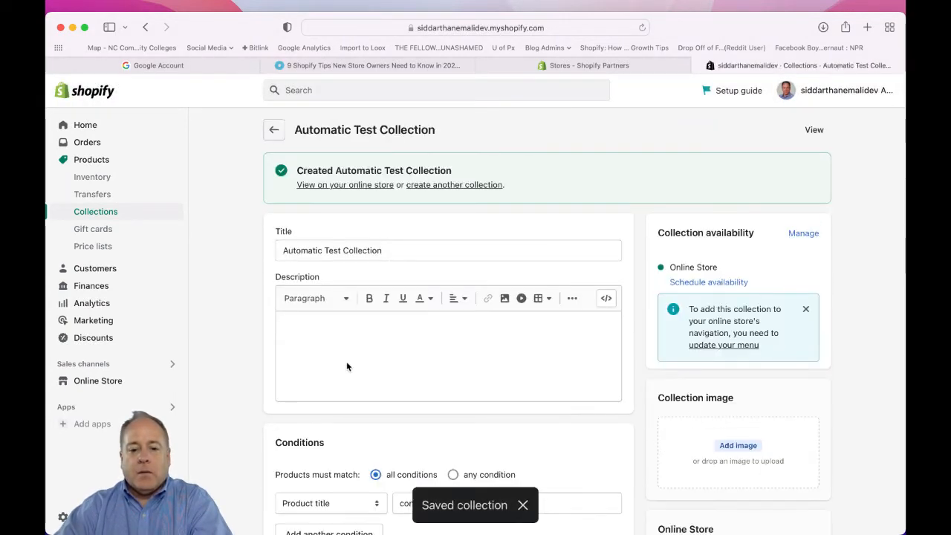
{"action": "scroll", "coordinate": [231, 382], "scroll_direction": "down", "scroll_amount": 10}
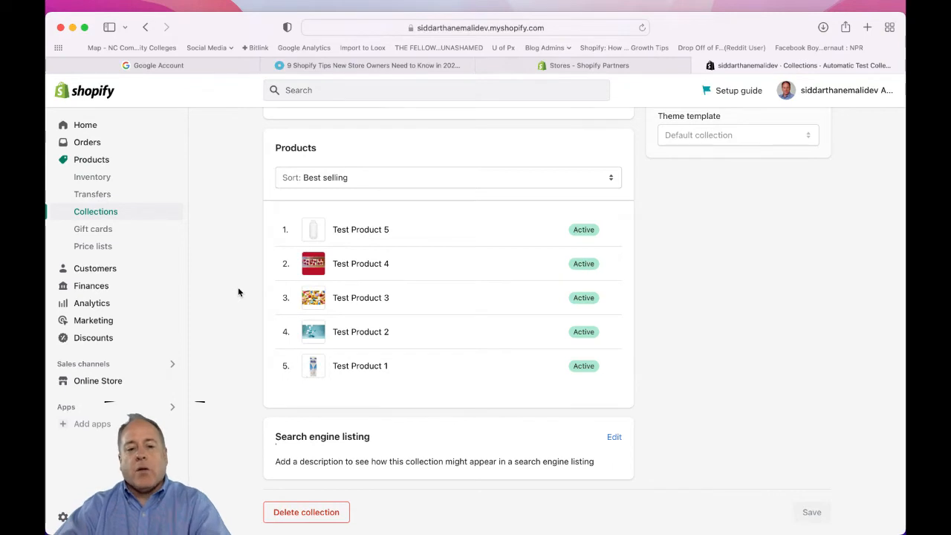
{"action": "scroll", "coordinate": [238, 292], "scroll_direction": "up", "scroll_amount": 3}
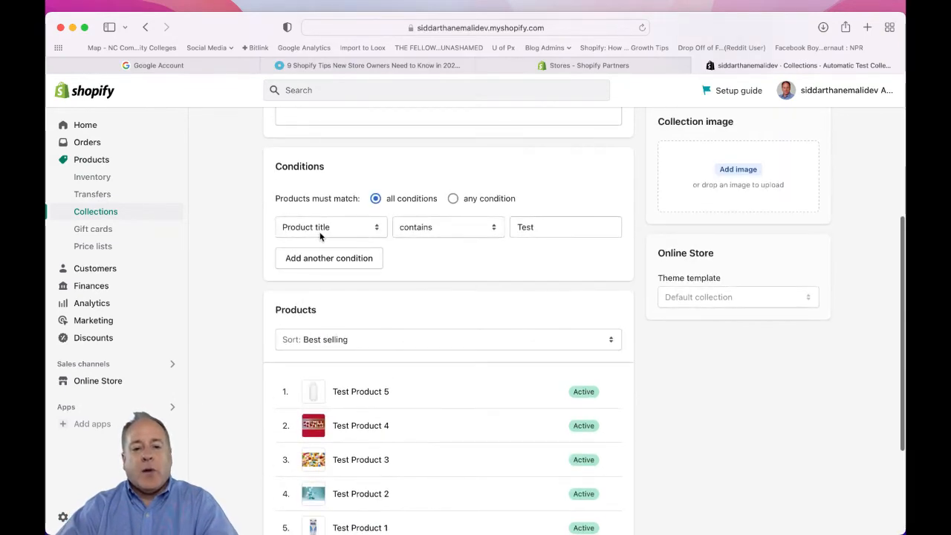